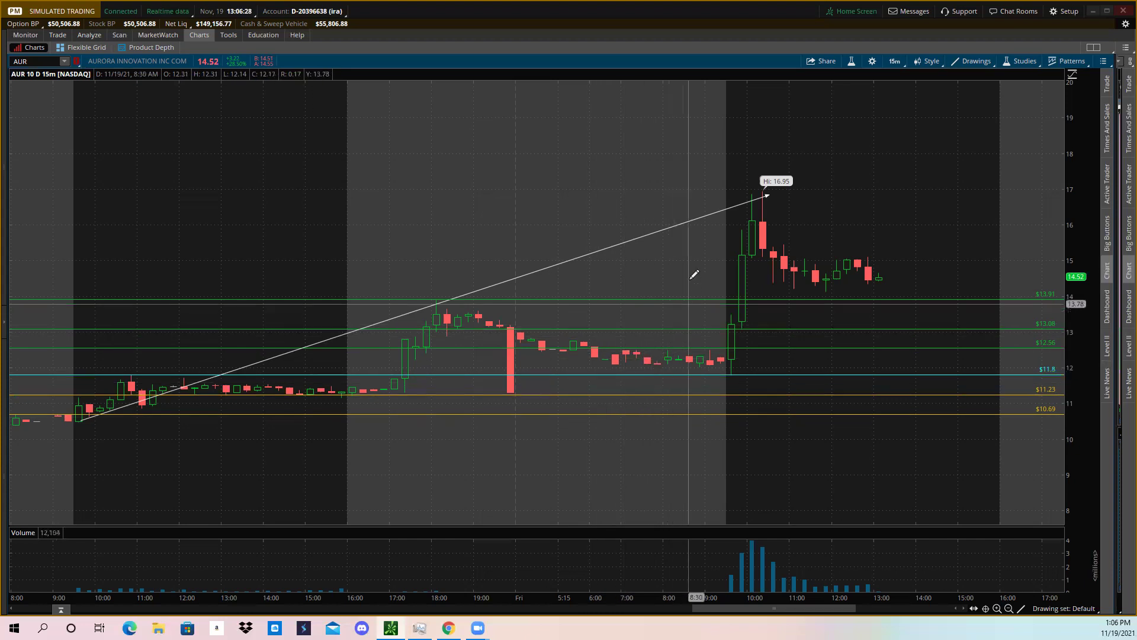
# Zoom the AUR 15-minute chart out, then zoom in on the 11/18 session.
pyautogui.moveTo(337, 213); pyautogui.dragTo(83, 175)
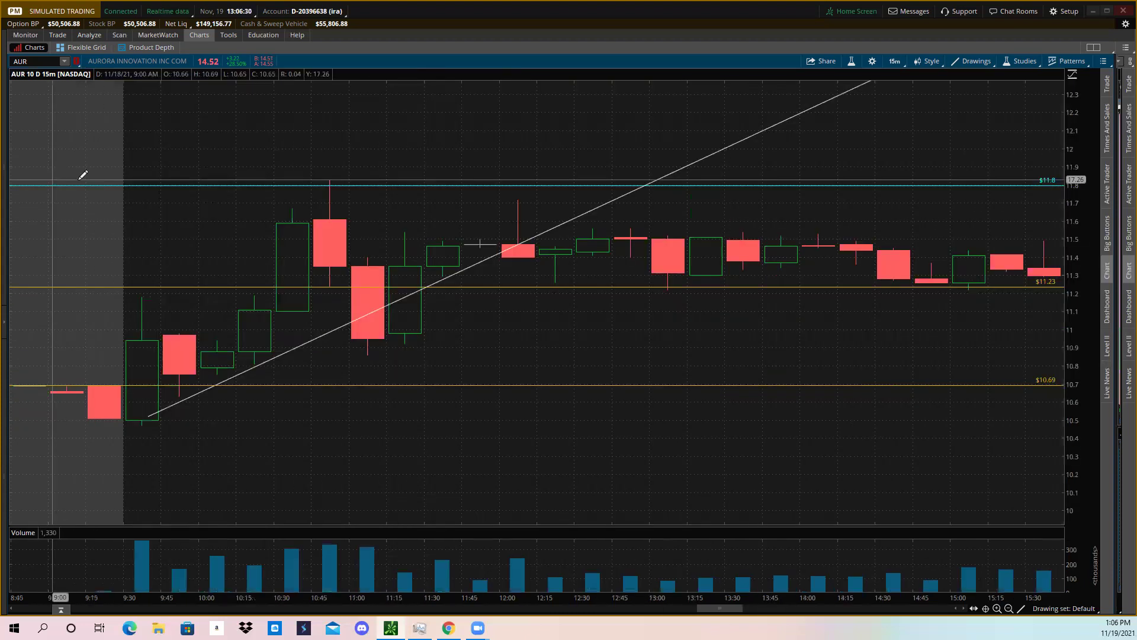
pyautogui.click(1009, 608)
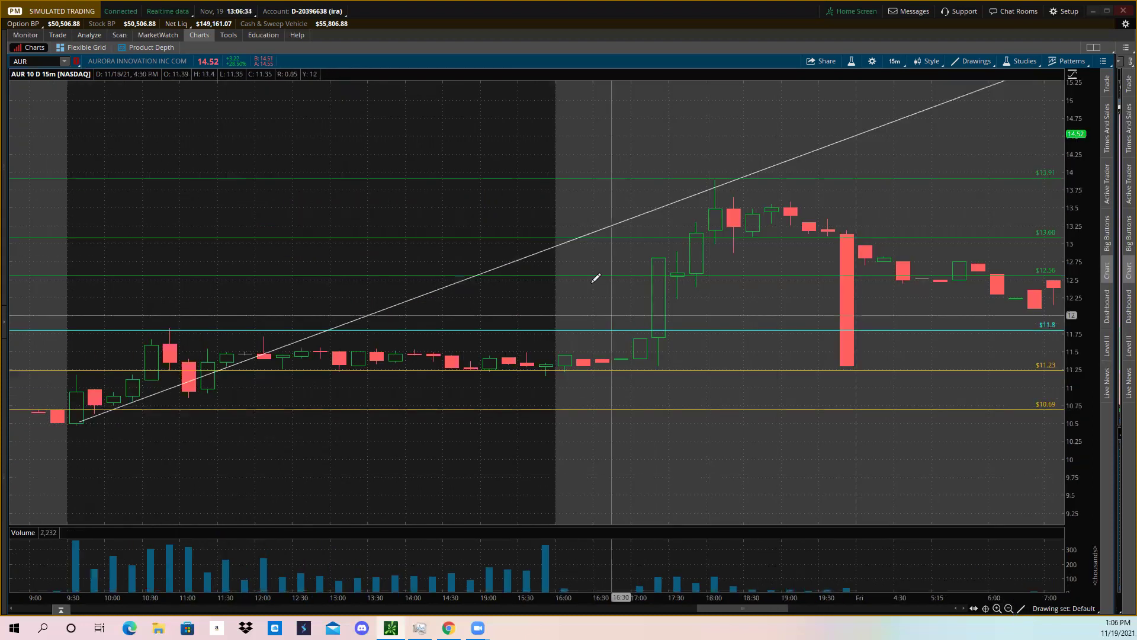
pyautogui.moveTo(570, 260); pyautogui.dragTo(12, 202)
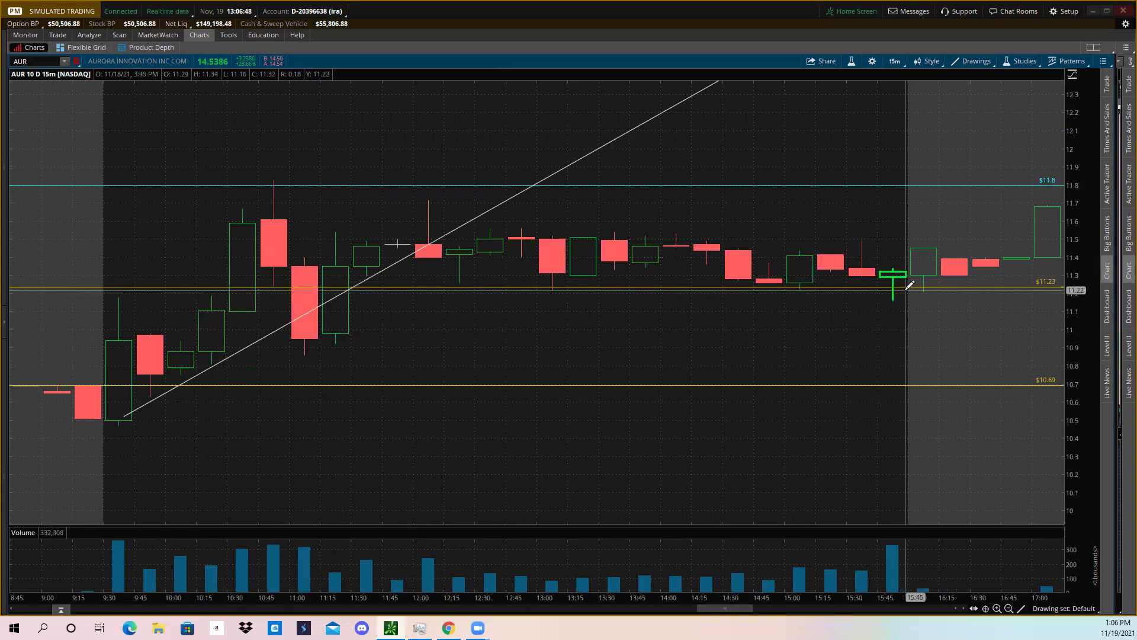
# Scroll the AUR chart forward into Friday's 11/19 session, where price breaks 13.91 toward 16.95.
pyautogui.scroll(-5, 764, 243)
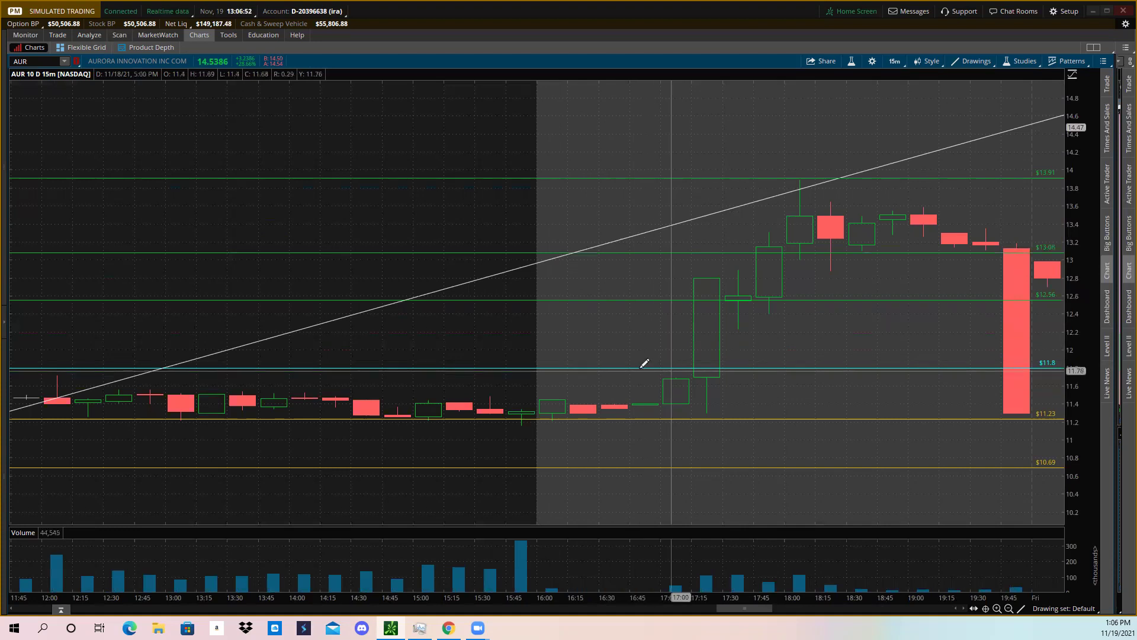
pyautogui.scroll(-3, 615, 364)
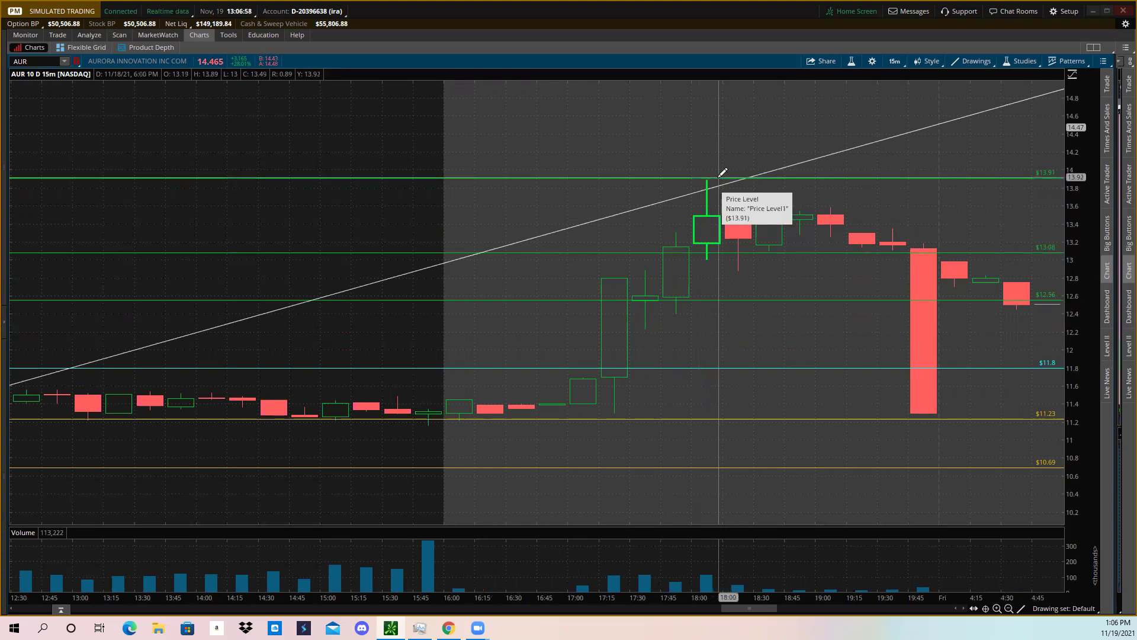
pyautogui.scroll(-8, 728, 210)
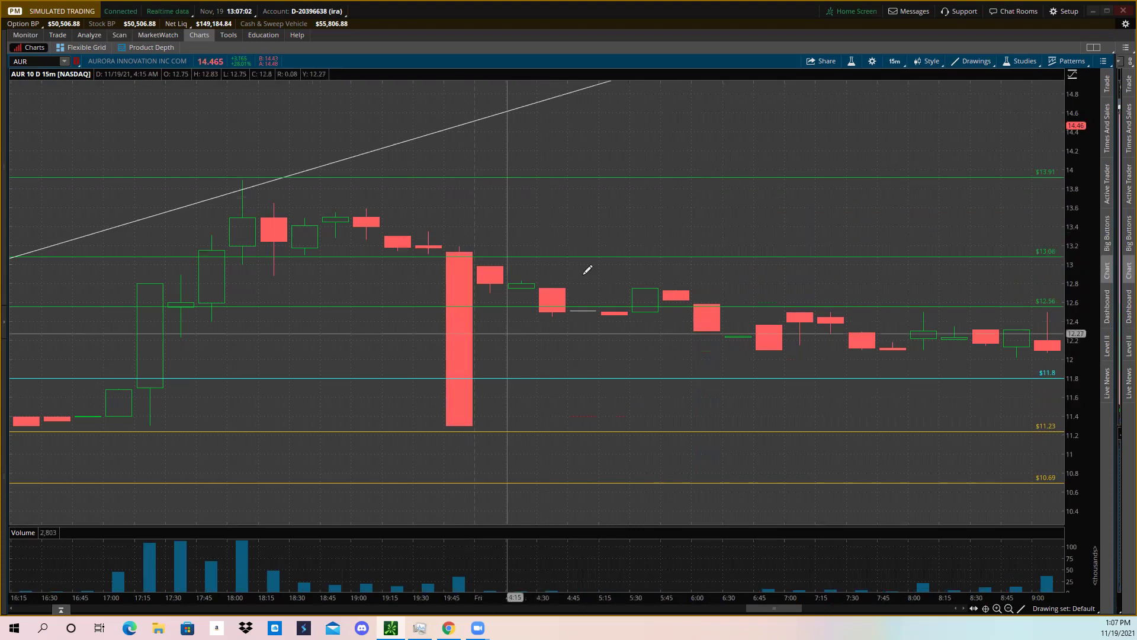
pyautogui.scroll(-6, 569, 241)
pyautogui.scroll(-3, 569, 241)
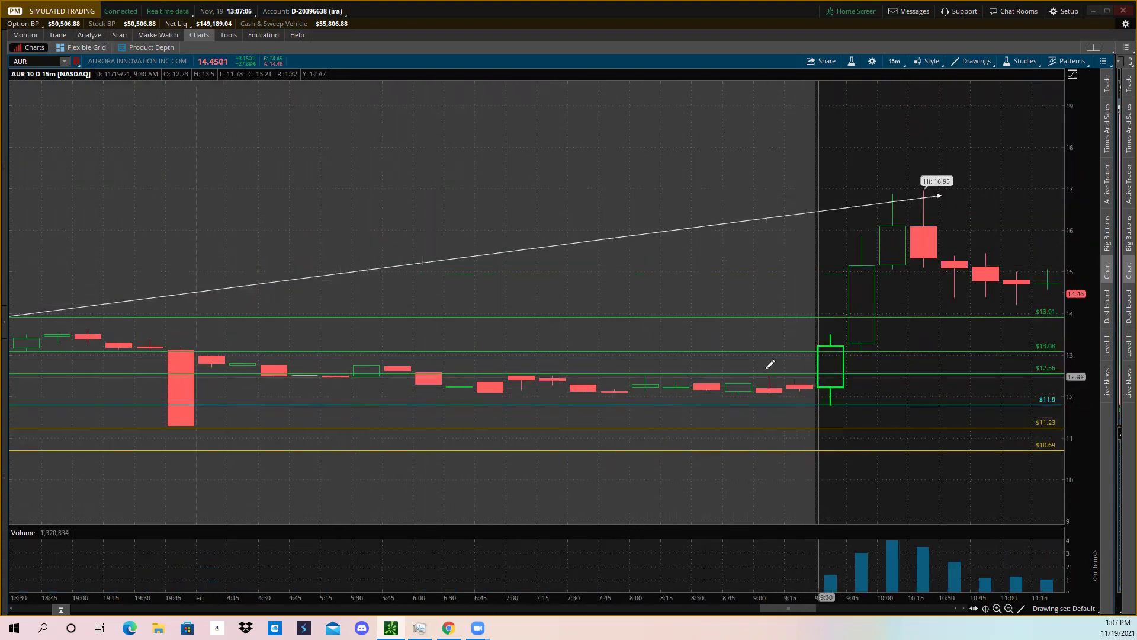
# Zoom out to the full ten days, then frame only Friday's 11/19 session with the 16.95 spike.
pyautogui.scroll(-6, 675, 357)
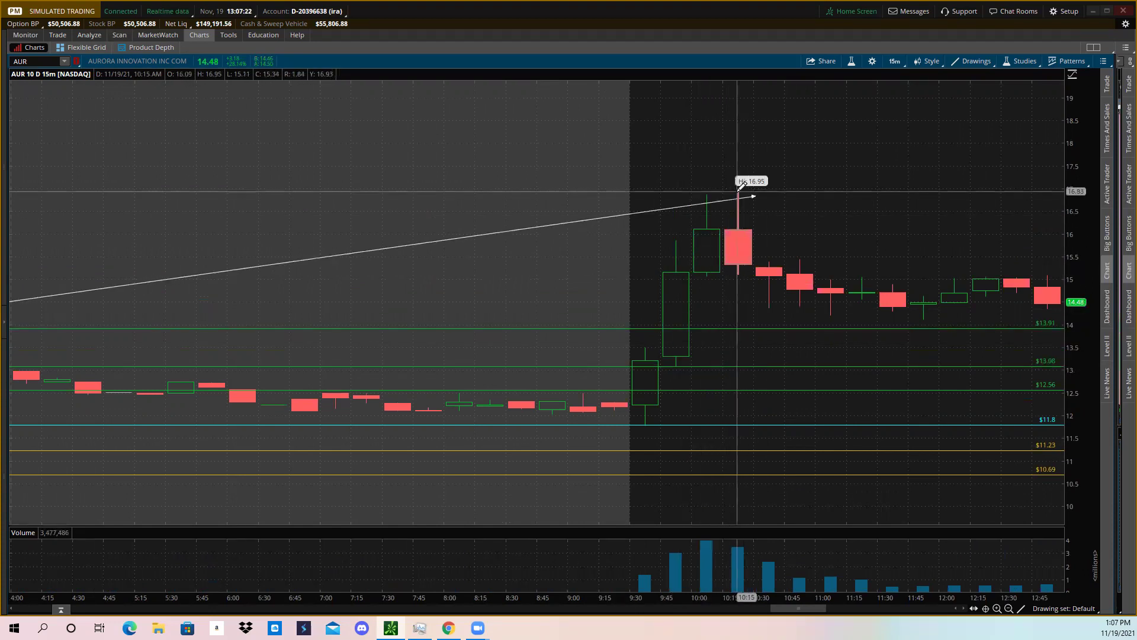
pyautogui.click(1009, 608)
pyautogui.click(1009, 608)
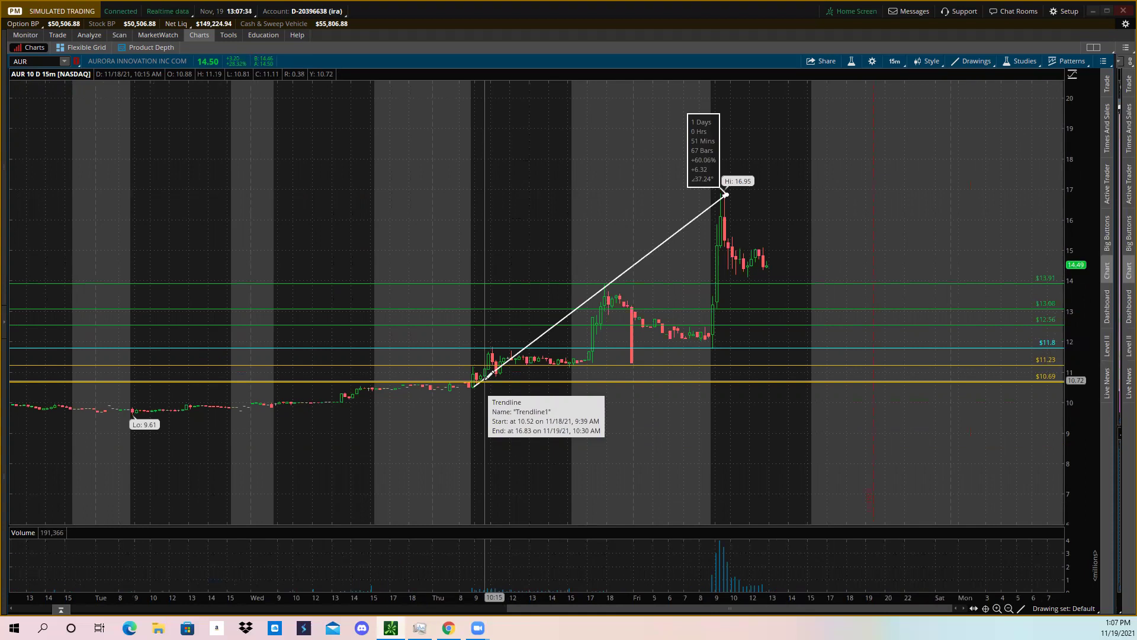
pyautogui.moveTo(843, 150); pyautogui.dragTo(686, 151)
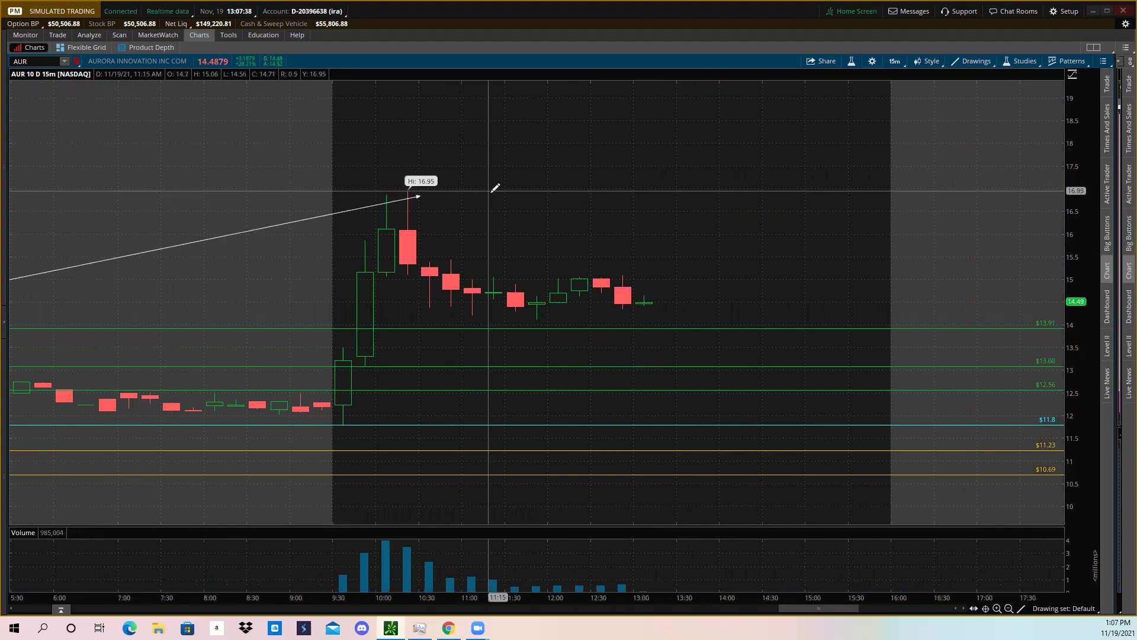
# Set a two-column chart grid and copy the AUR Nov 19 12.5 call's symbol from the option chain.
pyautogui.click(1094, 47)
pyautogui.click(1052, 62)
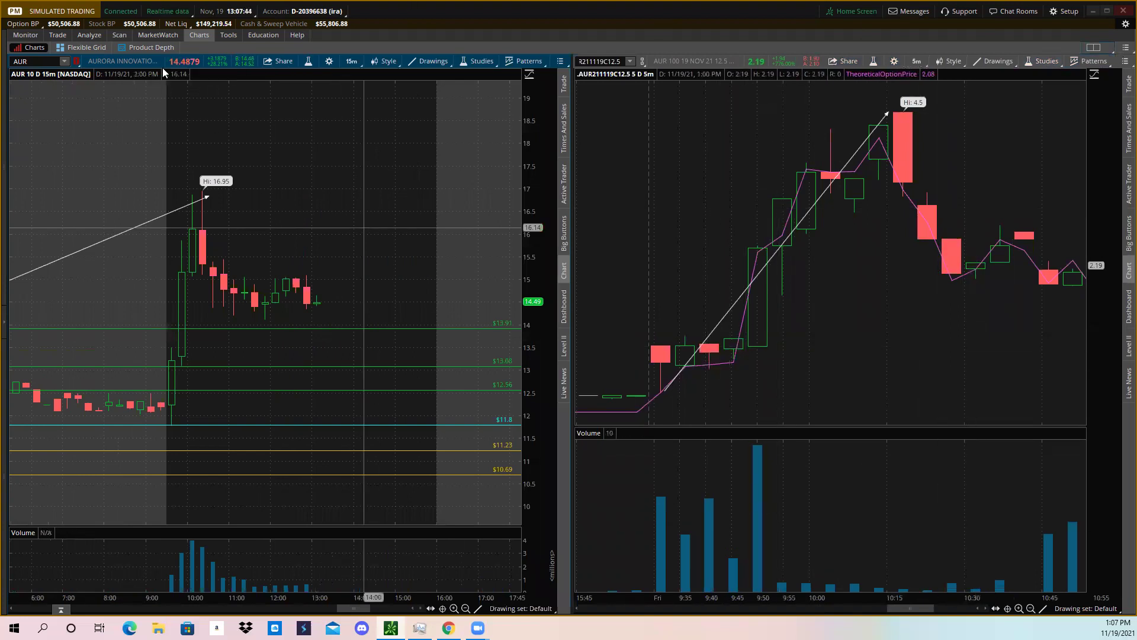
pyautogui.click(53, 33)
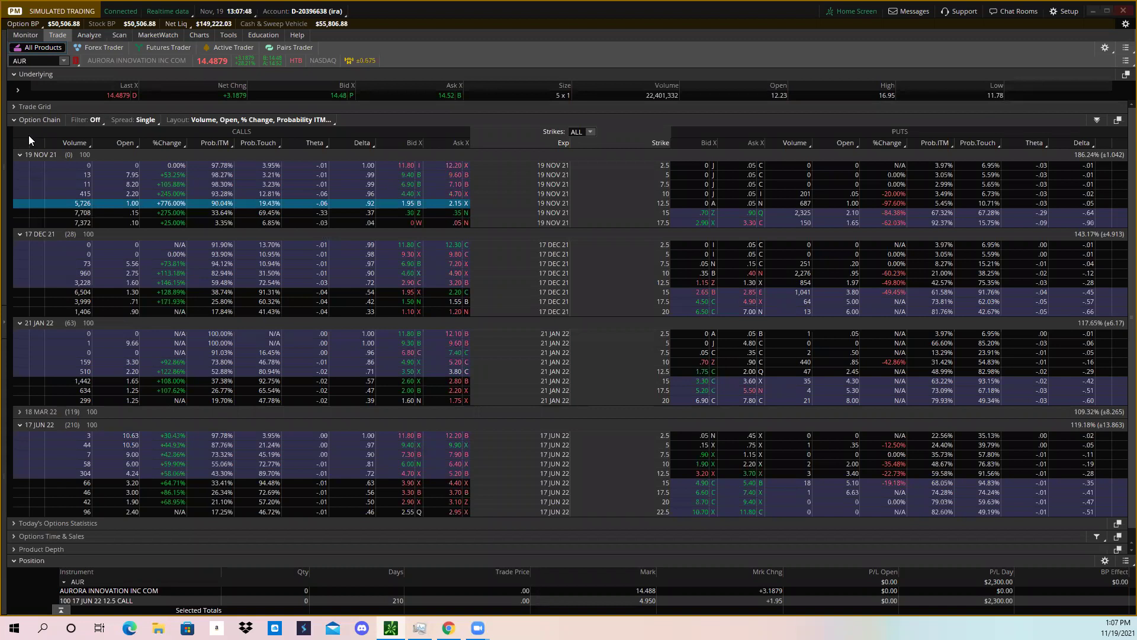
pyautogui.click(35, 120)
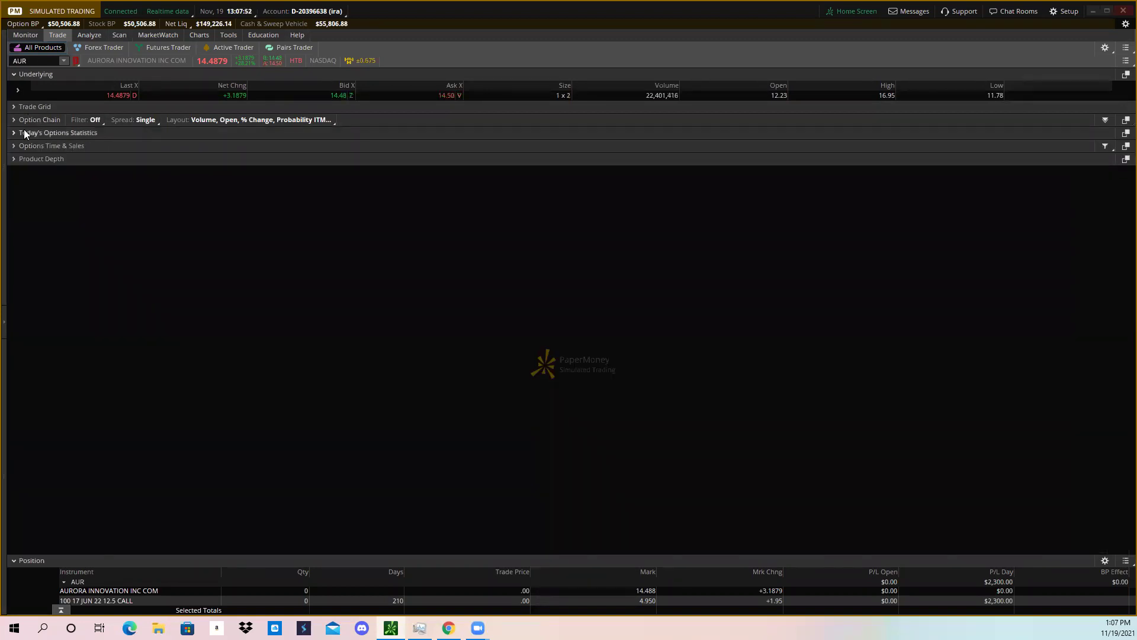
pyautogui.click(22, 122)
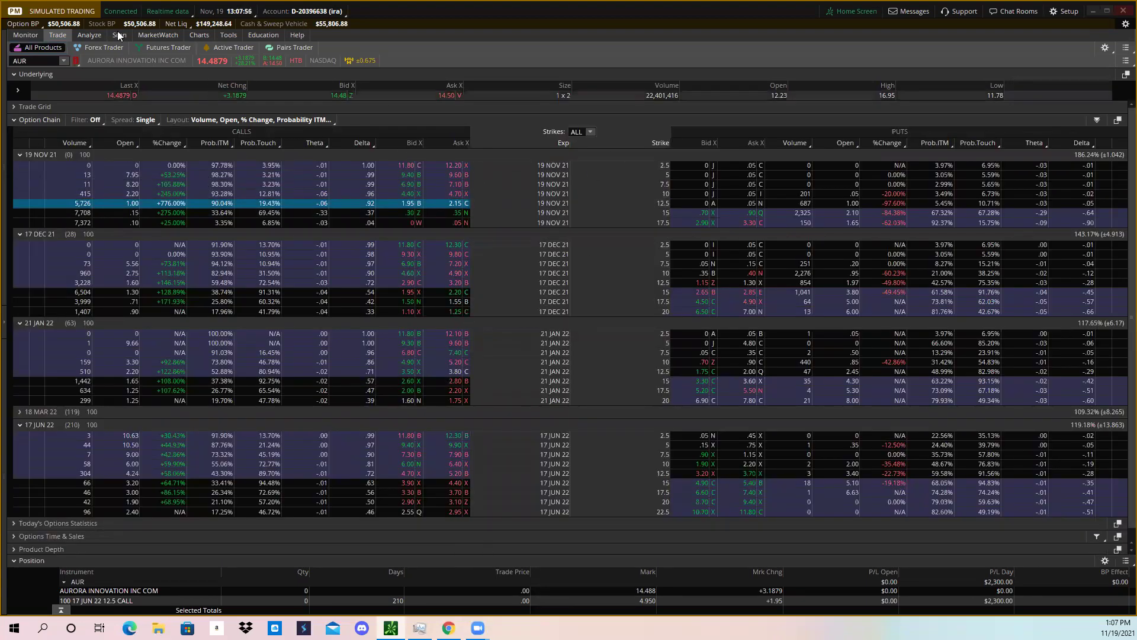
pyautogui.rightClick(168, 207)
pyautogui.click(167, 204)
pyautogui.rightClick(168, 207)
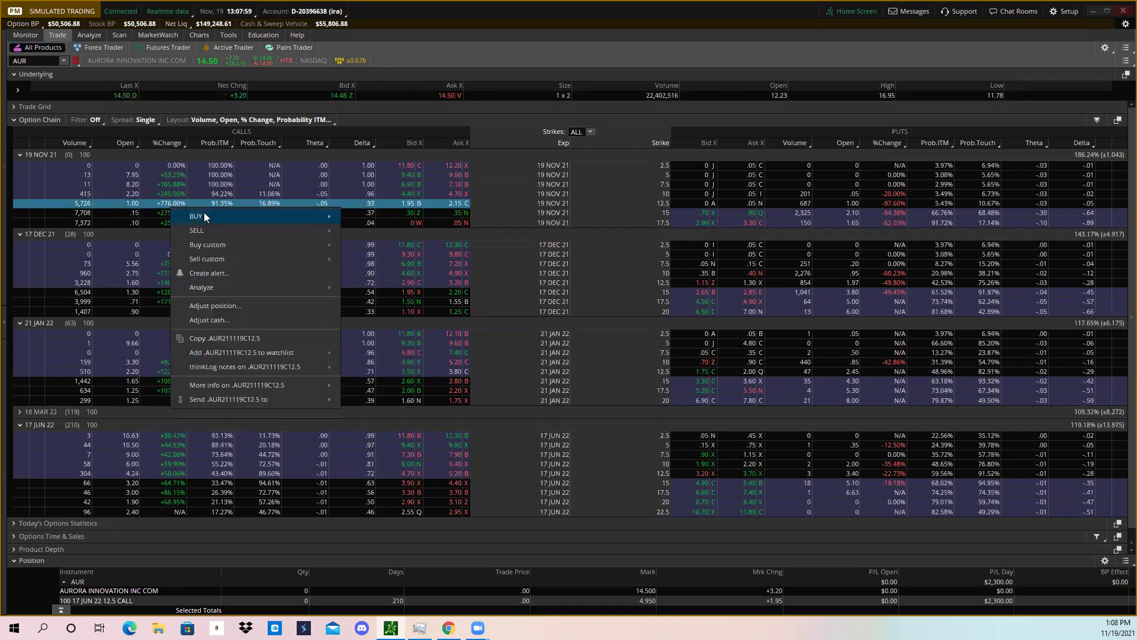
pyautogui.click(212, 340)
pyautogui.click(200, 34)
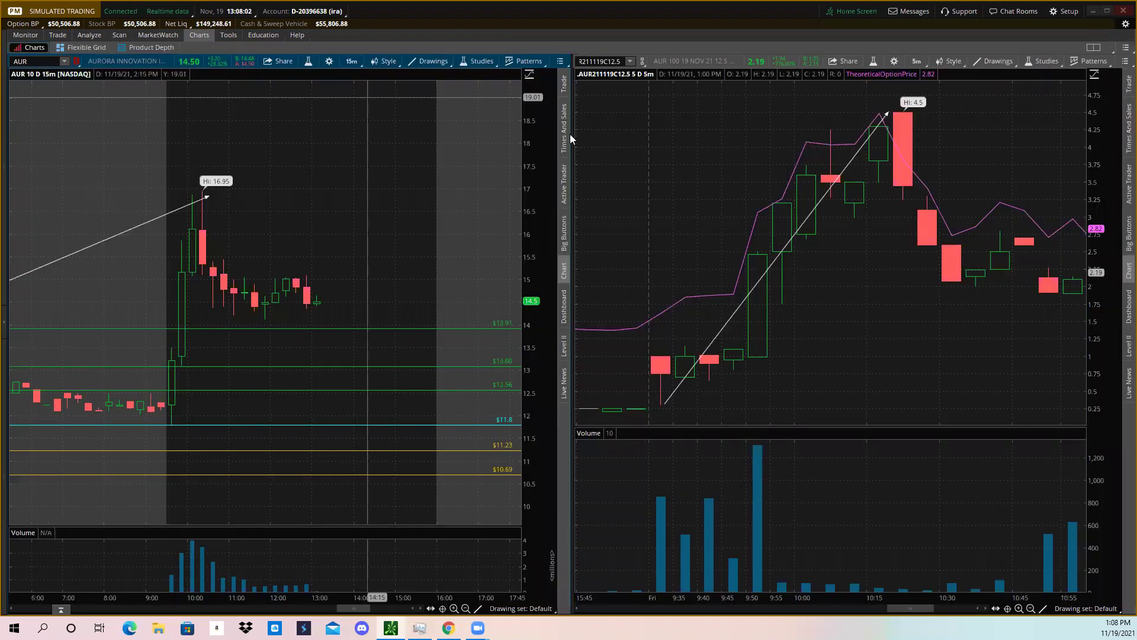
pyautogui.click(1092, 47)
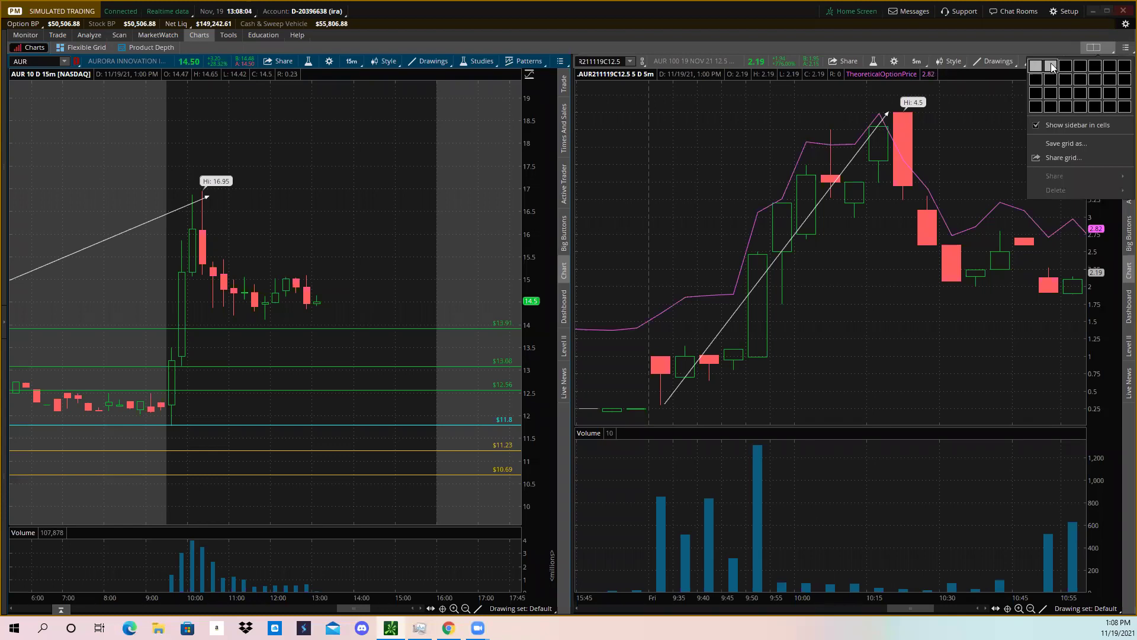
pyautogui.click(1064, 55)
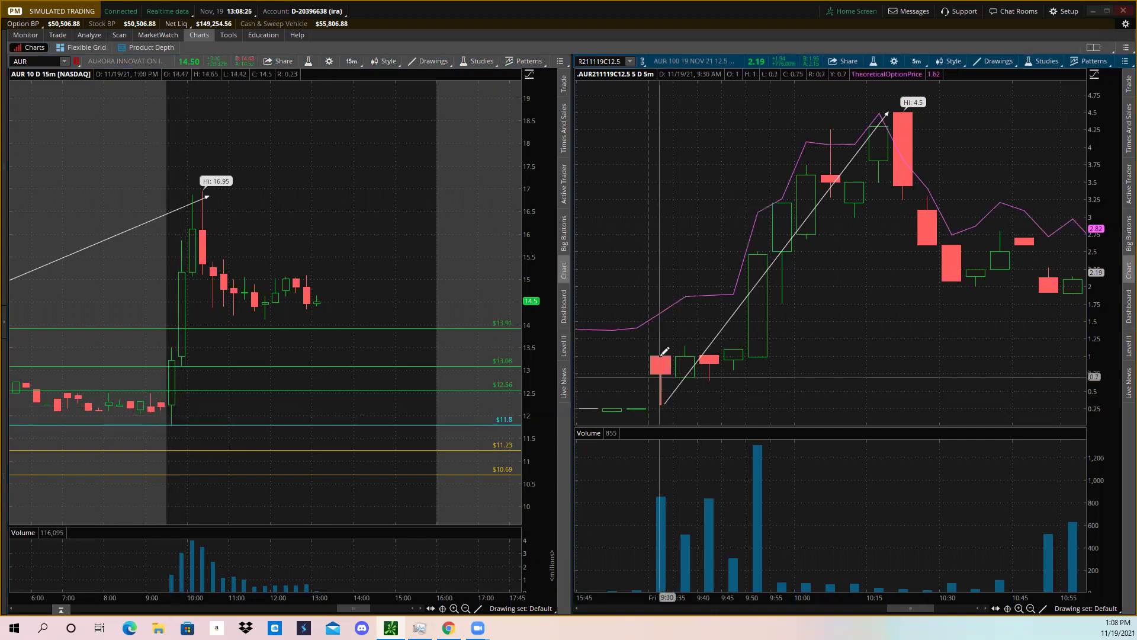
pyautogui.moveTo(667, 397)
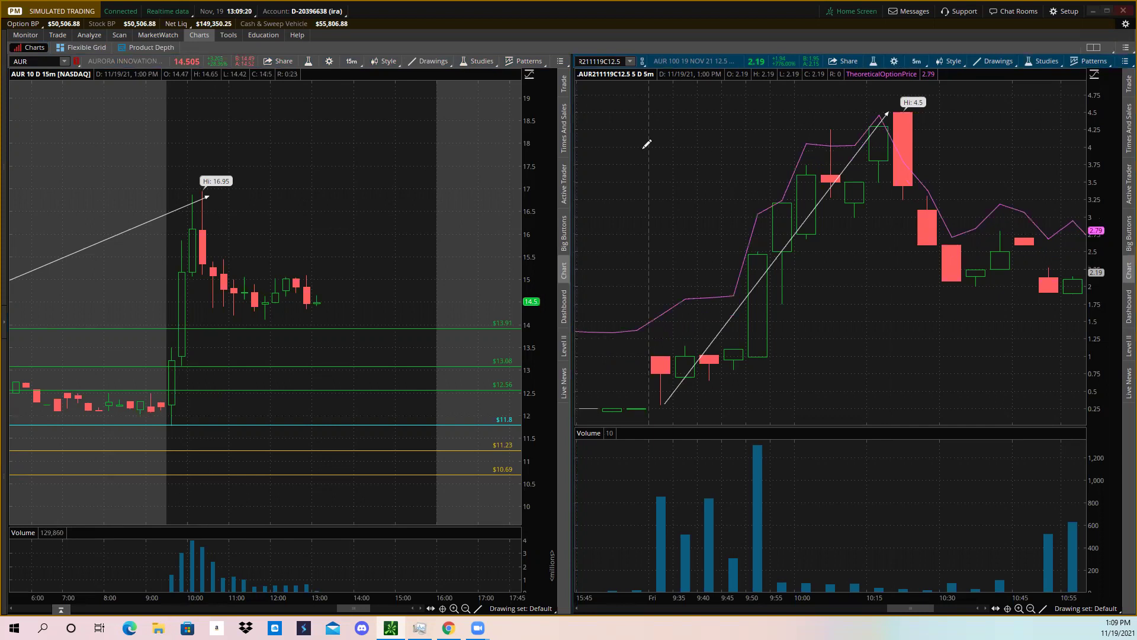
# Zoom the 12.5 call chart out to Friday's whole session through 13:00, then adjust the AUR chart.
pyautogui.scroll(2, 971, 237)
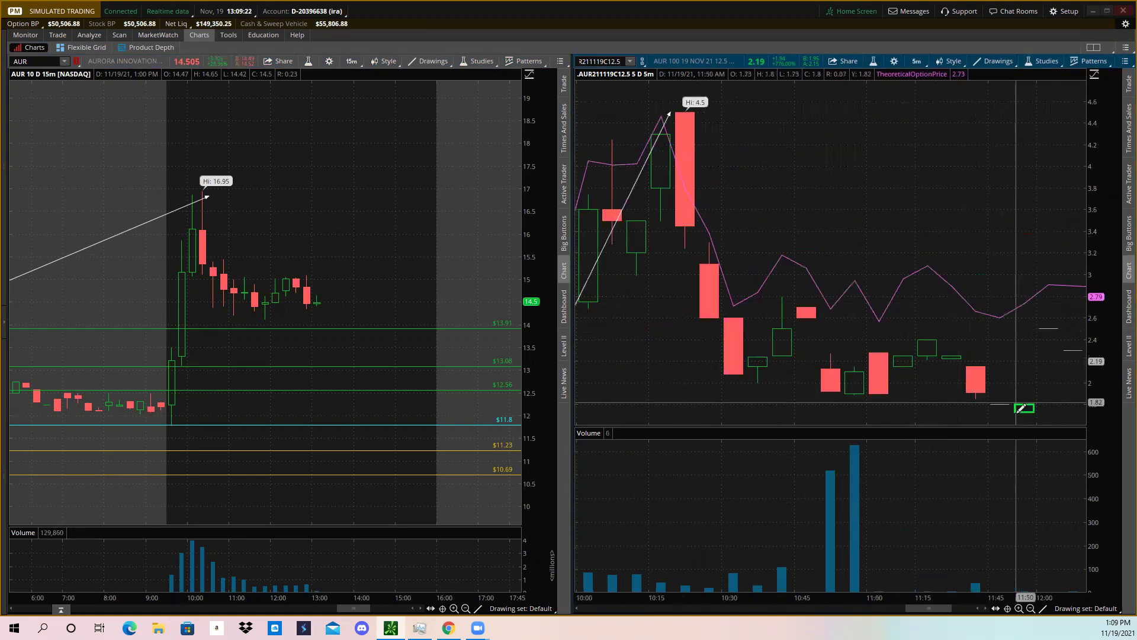
pyautogui.click(1030, 608)
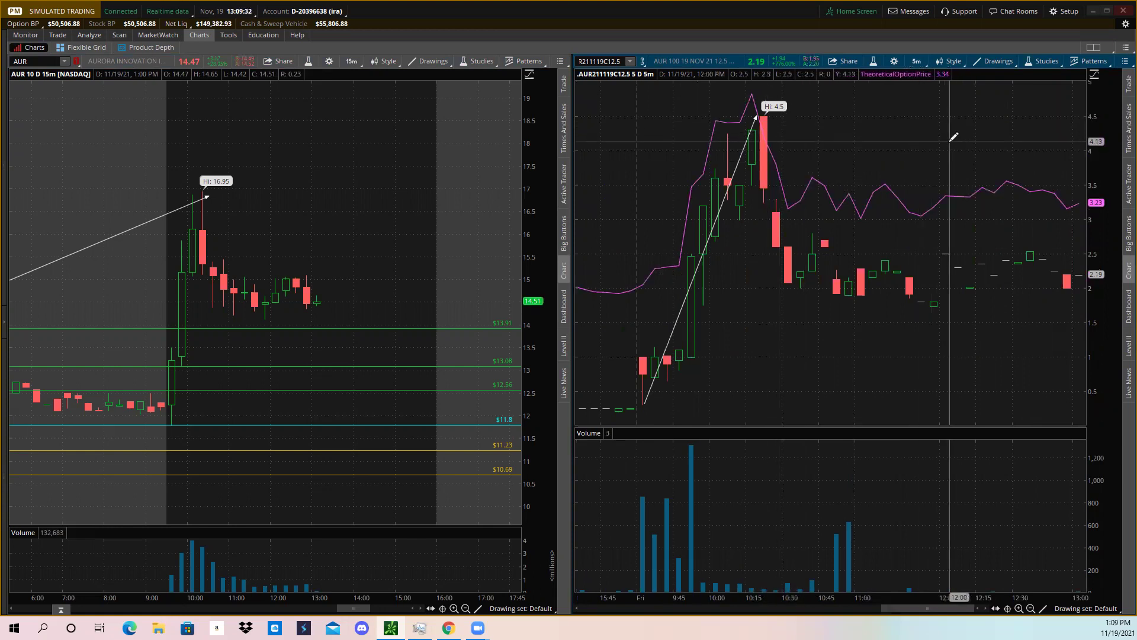
pyautogui.scroll(2, 367, 271)
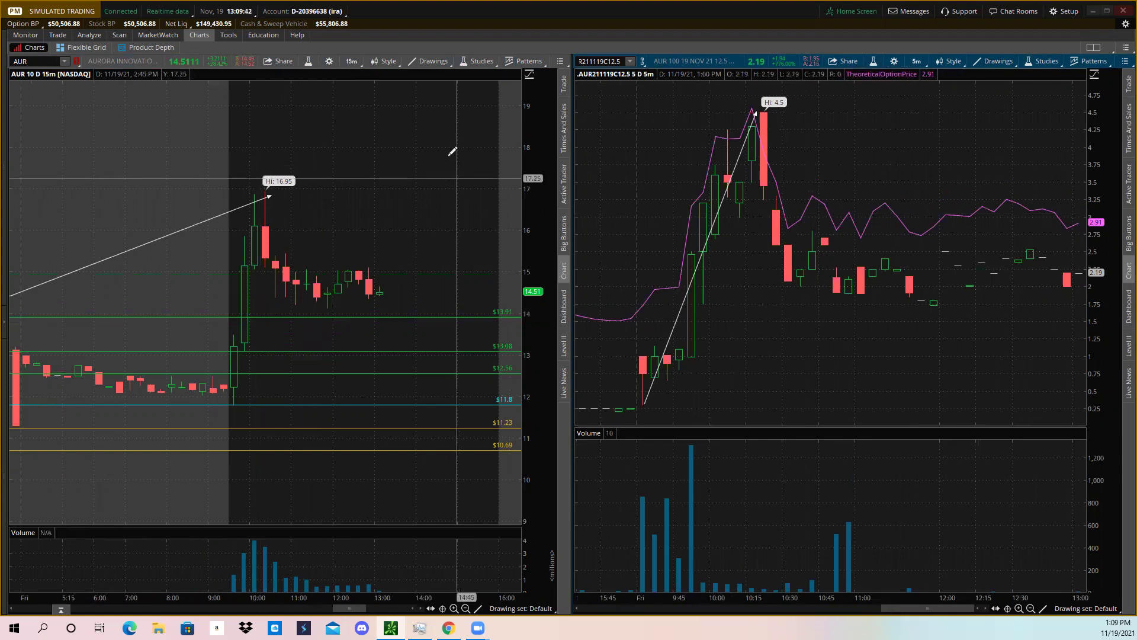
pyautogui.scroll(3, 355, 151)
pyautogui.scroll(-5, 332, 146)
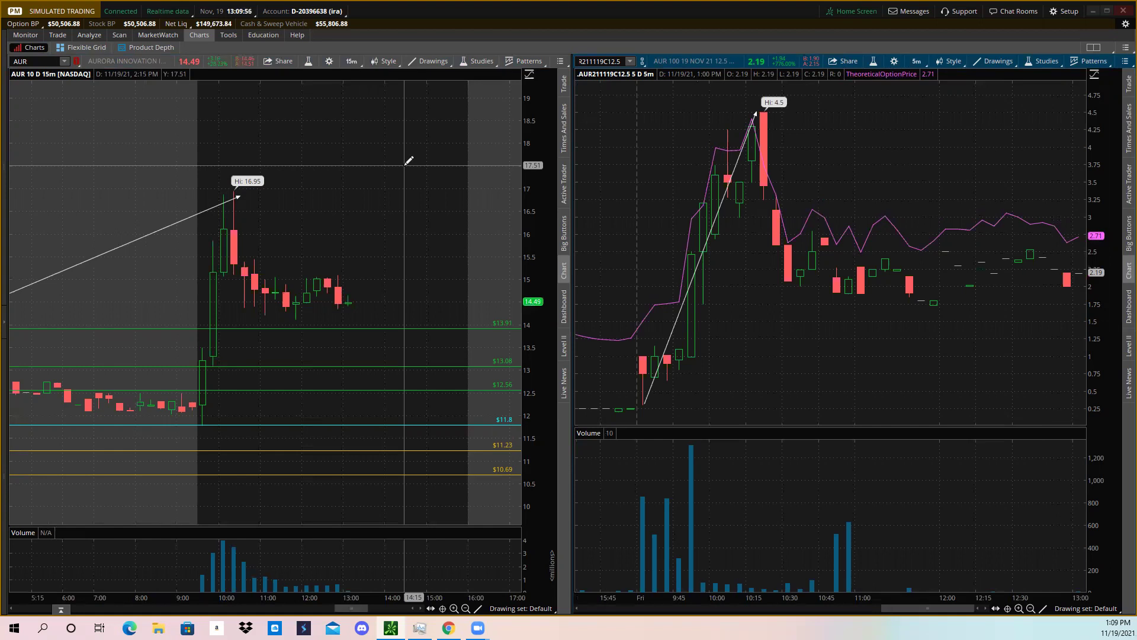
# Zoom the AUR chart out to Wednesday through Friday, showing the trendline from 10.69 to 16.95.
pyautogui.click(465, 608)
pyautogui.click(465, 609)
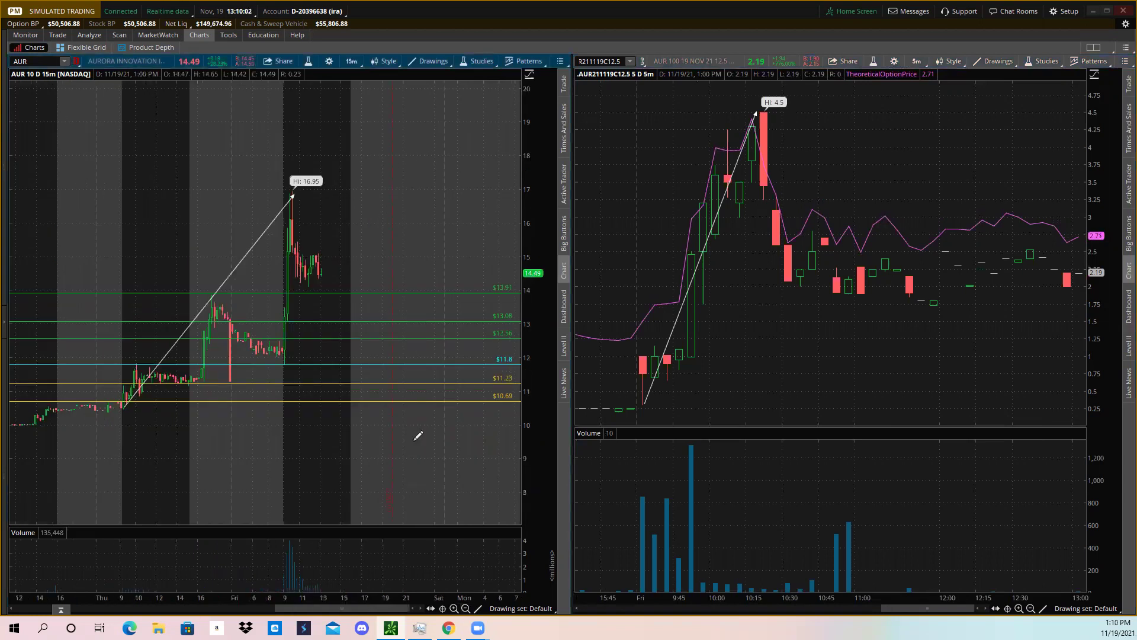
pyautogui.scroll(5, 466, 166)
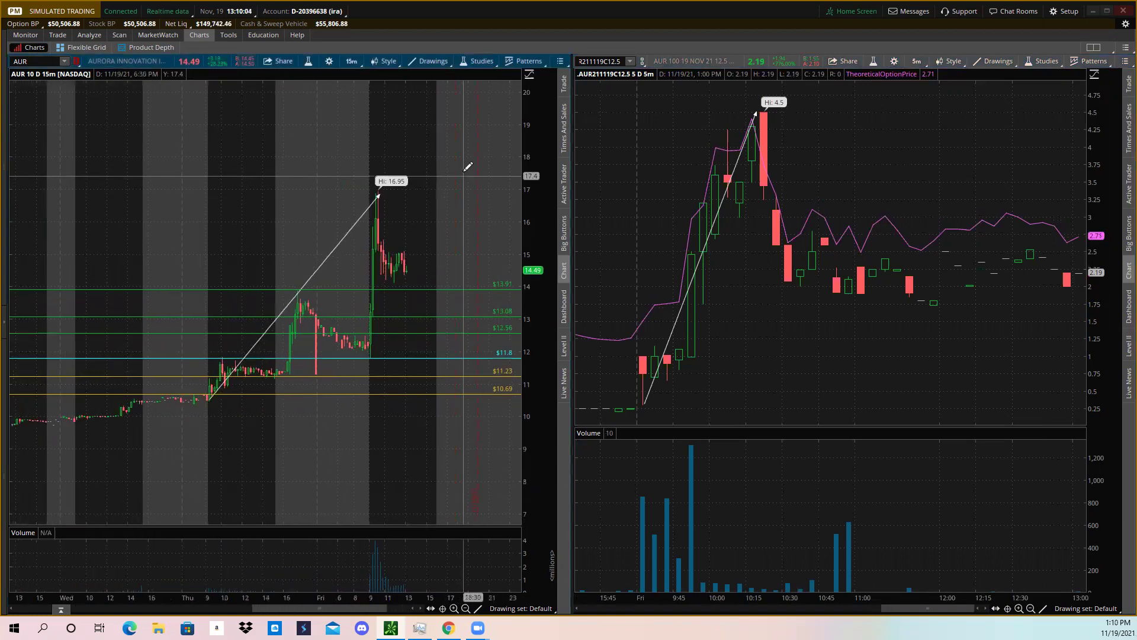
pyautogui.scroll(-1, 460, 160)
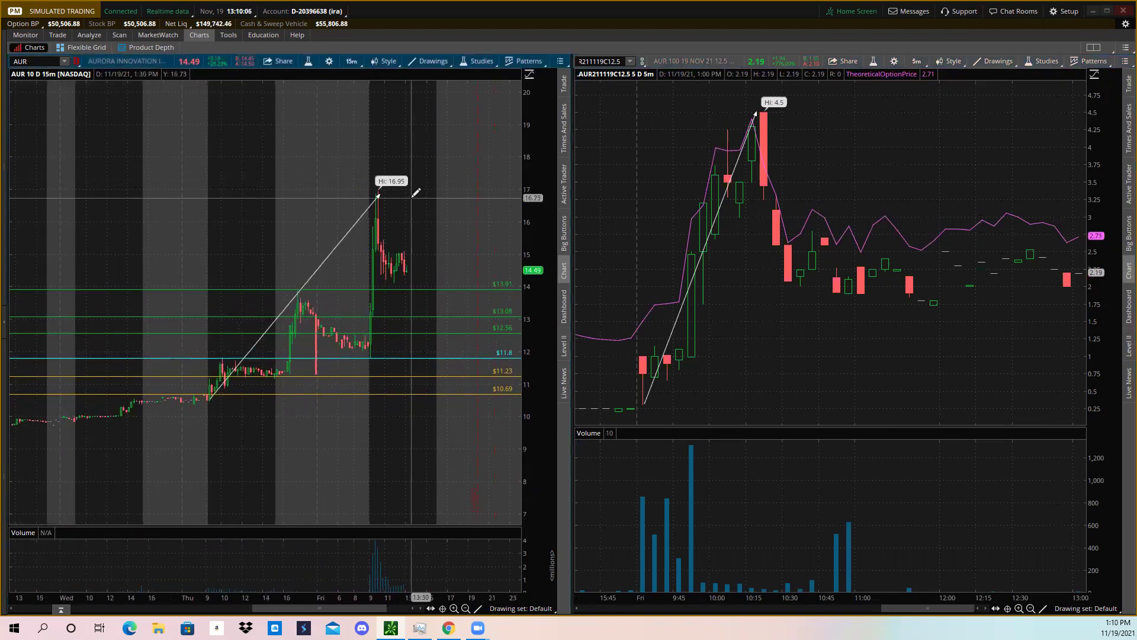